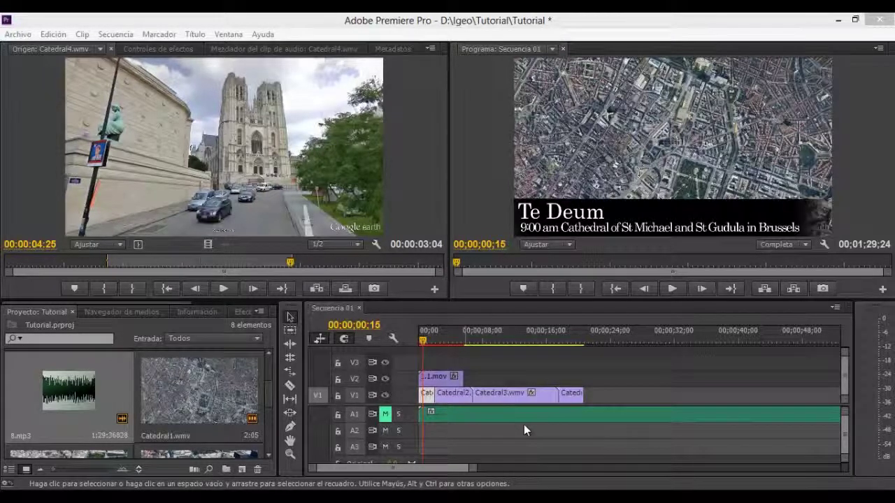
Step: Hide and then show the Te Deum title track to check the map beneath it
{"action": "left_click", "coordinate": [388, 416]}
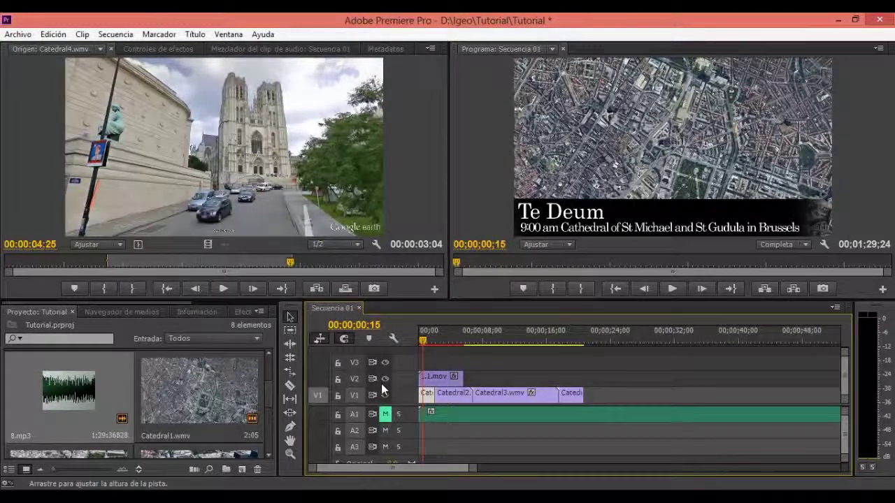
{"action": "left_click", "coordinate": [384, 378]}
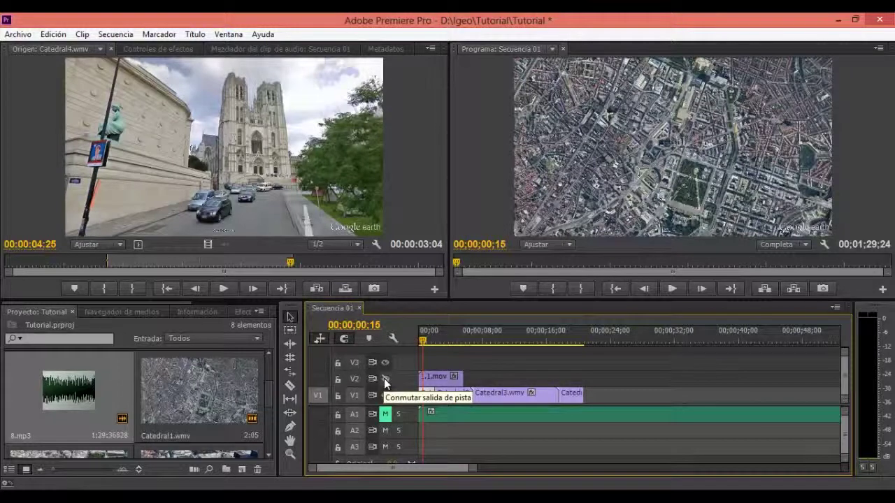
{"action": "left_click", "coordinate": [384, 378]}
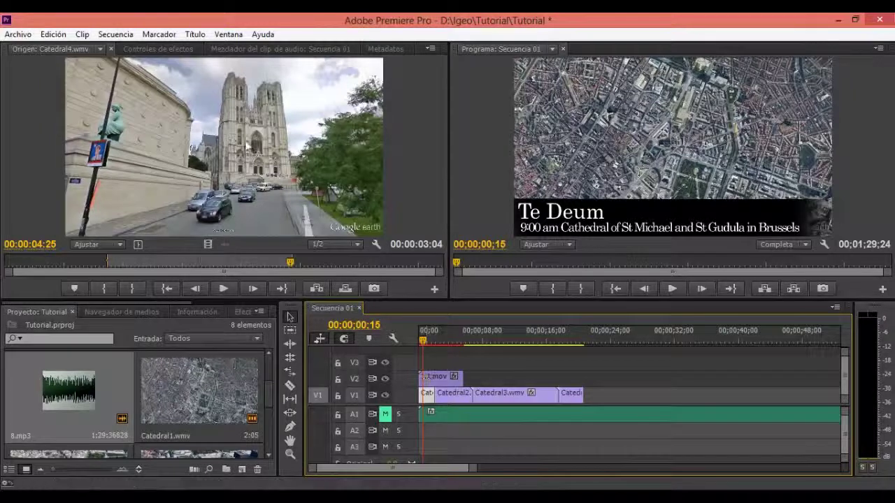
Step: Set Catedral1.wmv's Motion to Scale 49, Rotation 32° and Anchor Point X 917
{"action": "left_click", "coordinate": [153, 49]}
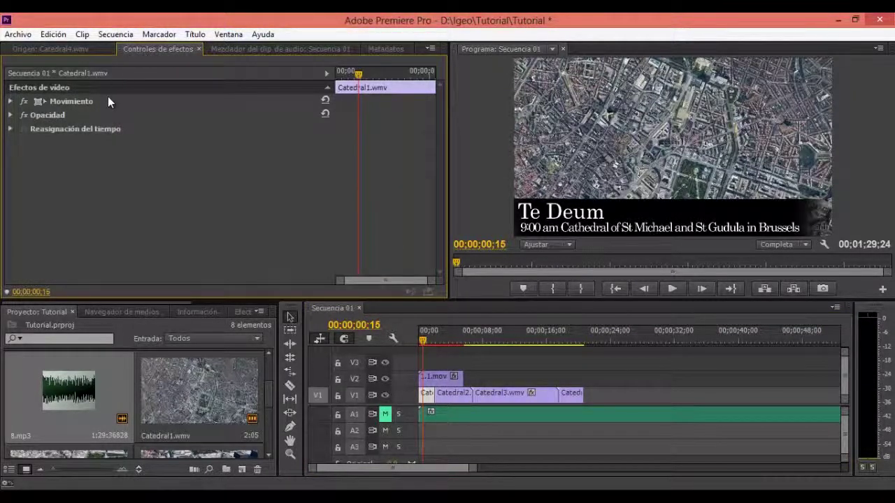
{"action": "left_click", "coordinate": [10, 102]}
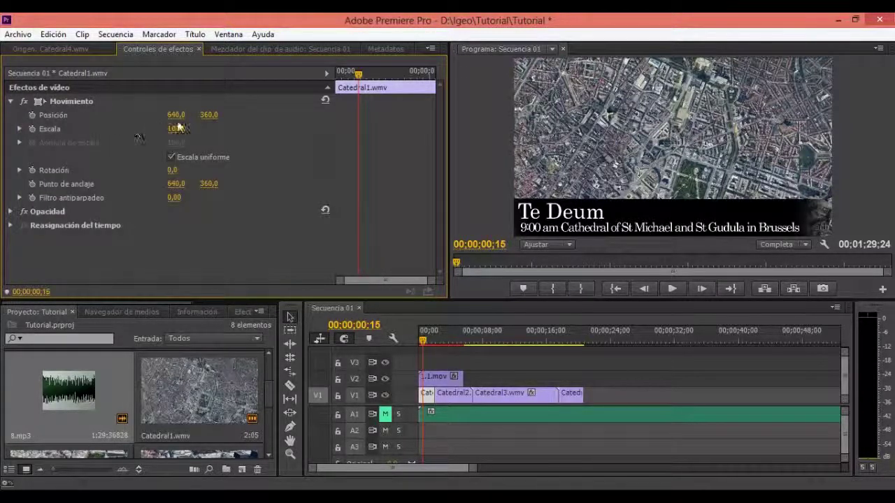
{"action": "left_click_drag", "start_coordinate": [169, 115], "coordinate": [259, 120]}
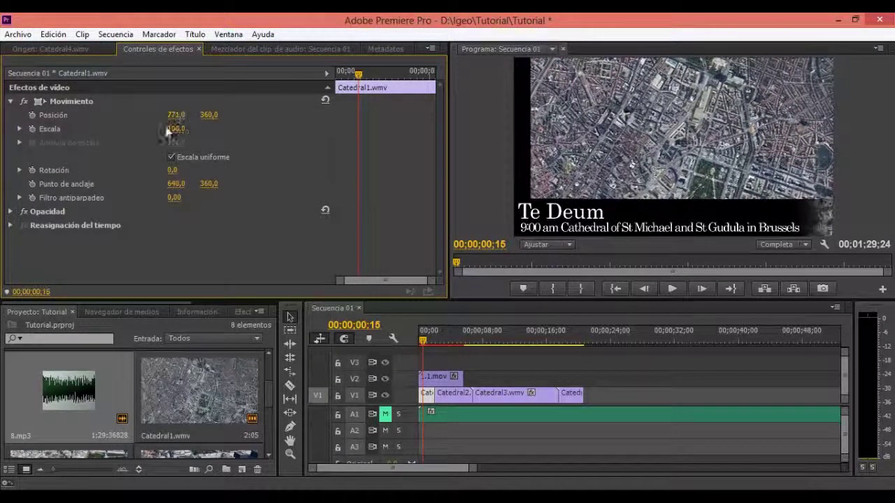
{"action": "left_click_drag", "start_coordinate": [180, 131], "coordinate": [144, 131]}
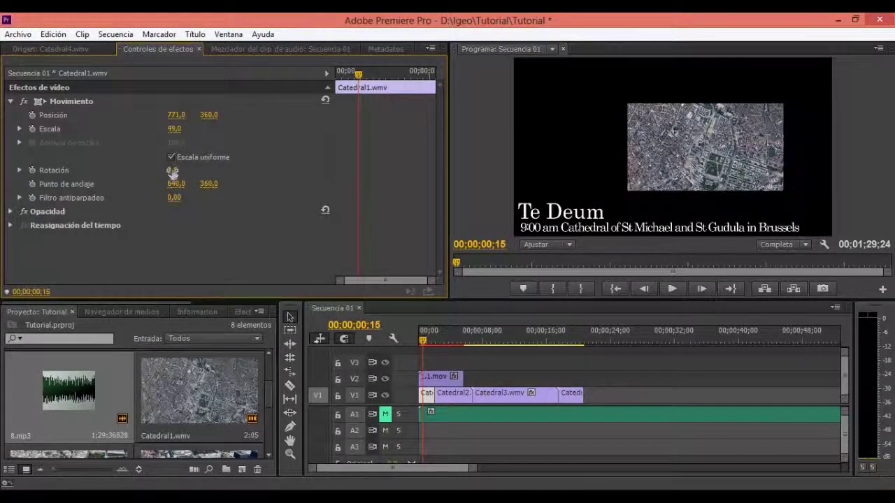
{"action": "left_click_drag", "start_coordinate": [173, 169], "coordinate": [195, 172]}
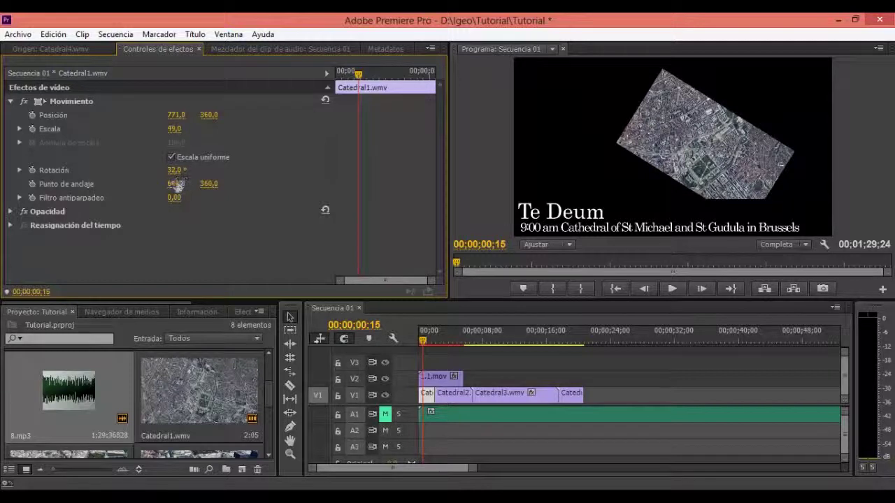
{"action": "left_click_drag", "start_coordinate": [176, 184], "coordinate": [364, 204]}
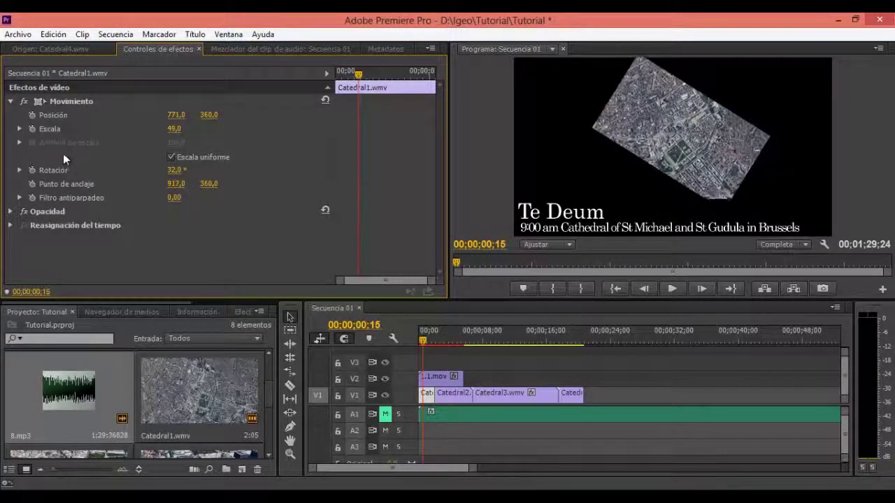
Step: Drag the map in the Program monitor to position 781.6/341.5, then deselect Motion
{"action": "left_click", "coordinate": [40, 104]}
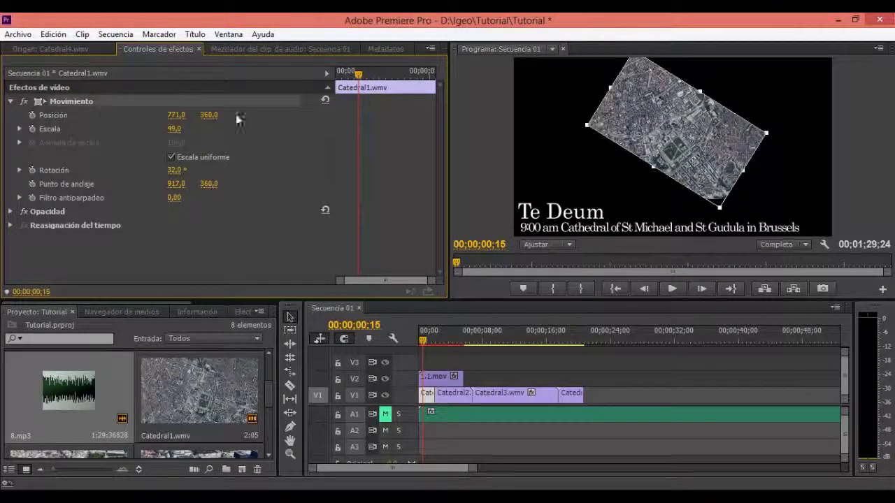
{"action": "mouse_move", "coordinate": [660, 124]}
{"action": "left_mouse_down"}
{"action": "mouse_move", "coordinate": [705, 155]}
{"action": "mouse_move", "coordinate": [699, 117]}
{"action": "left_mouse_up"}
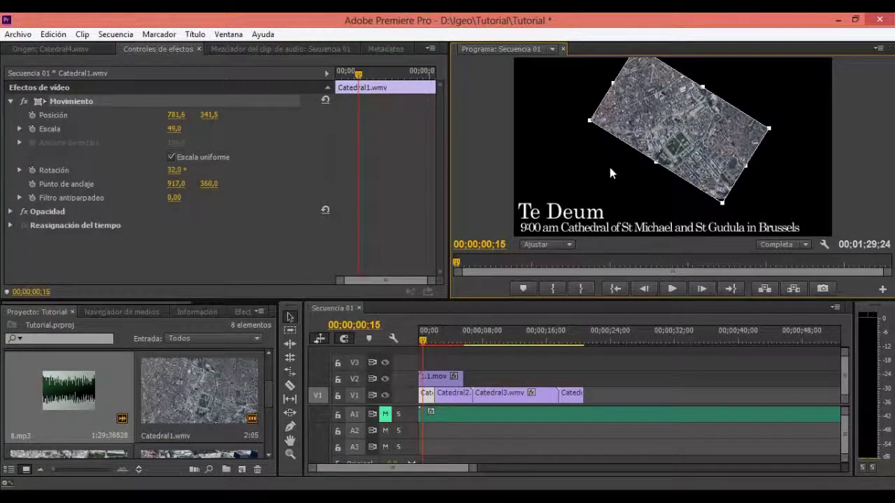
{"action": "left_click", "coordinate": [62, 216]}
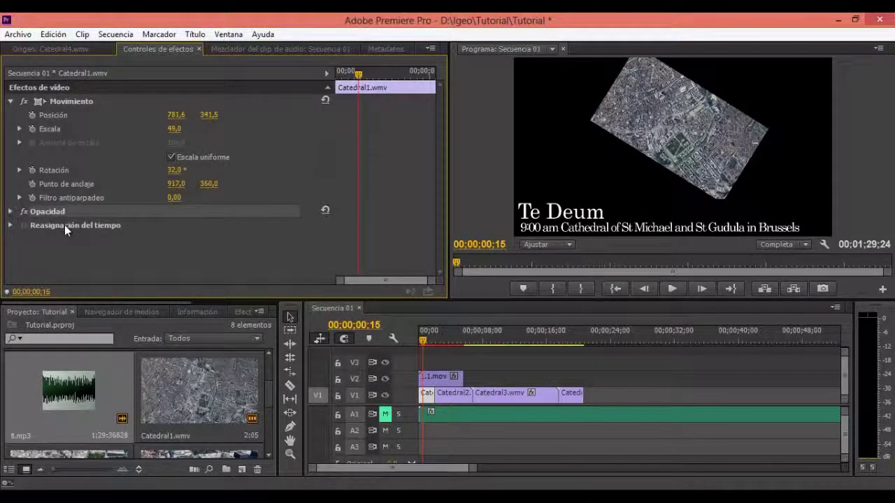
{"action": "left_click", "coordinate": [64, 225]}
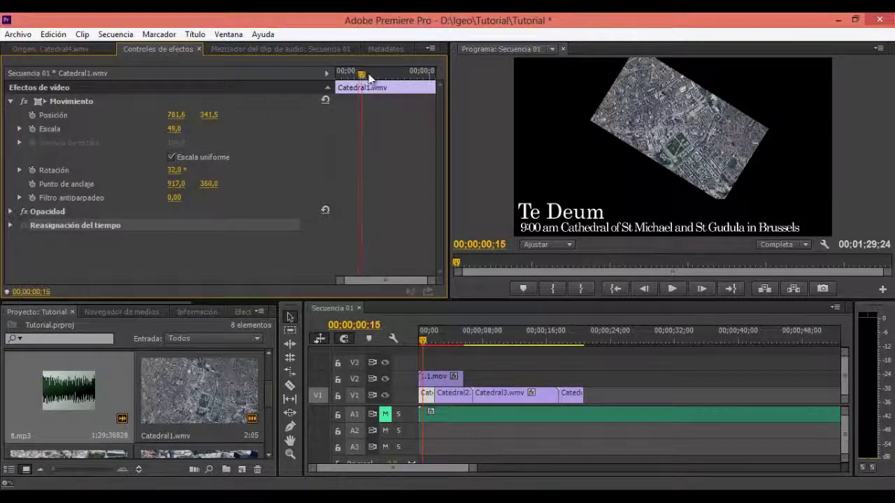
Step: Keyframe Position so the map slides right to X 1311.6 at frame 24
{"action": "left_click", "coordinate": [32, 115]}
{"action": "left_click_drag", "start_coordinate": [358, 74], "coordinate": [374, 76]}
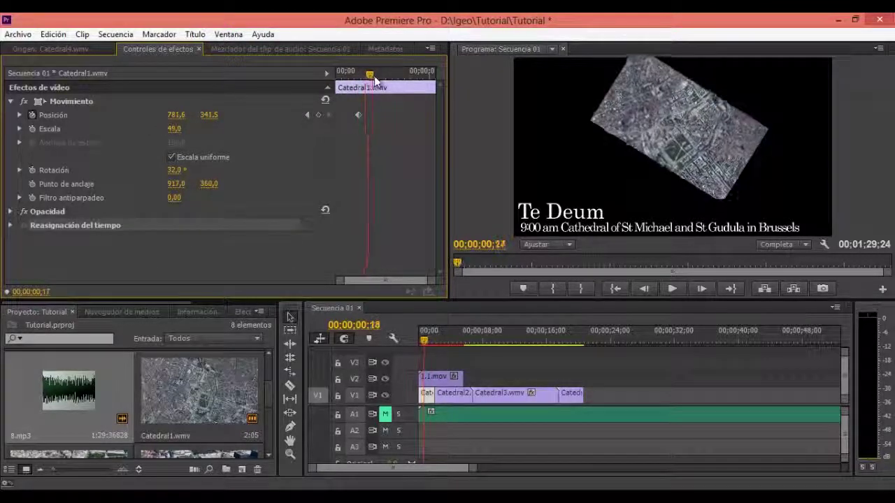
{"action": "left_click_drag", "start_coordinate": [175, 115], "coordinate": [211, 119]}
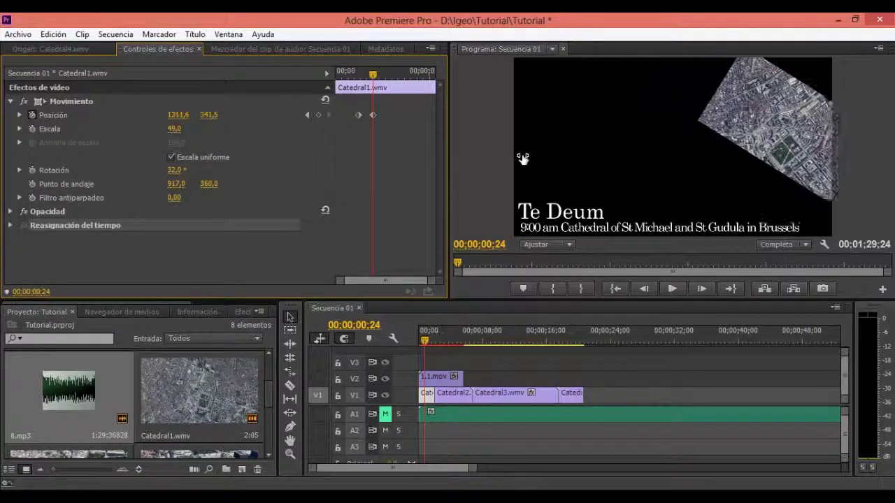
{"action": "left_click_drag", "start_coordinate": [212, 119], "coordinate": [523, 157]}
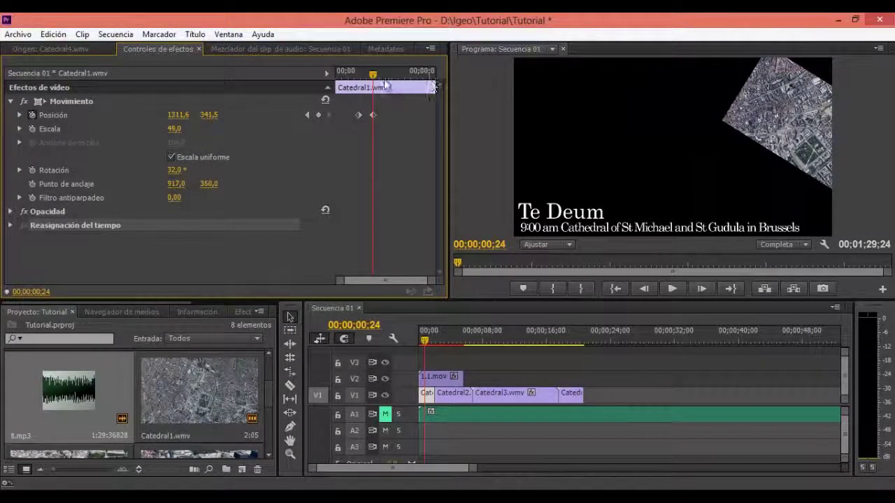
{"action": "mouse_move", "coordinate": [372, 75]}
{"action": "left_mouse_down"}
{"action": "mouse_move", "coordinate": [351, 72]}
{"action": "mouse_move", "coordinate": [381, 83]}
{"action": "mouse_move", "coordinate": [353, 76]}
{"action": "left_mouse_up"}
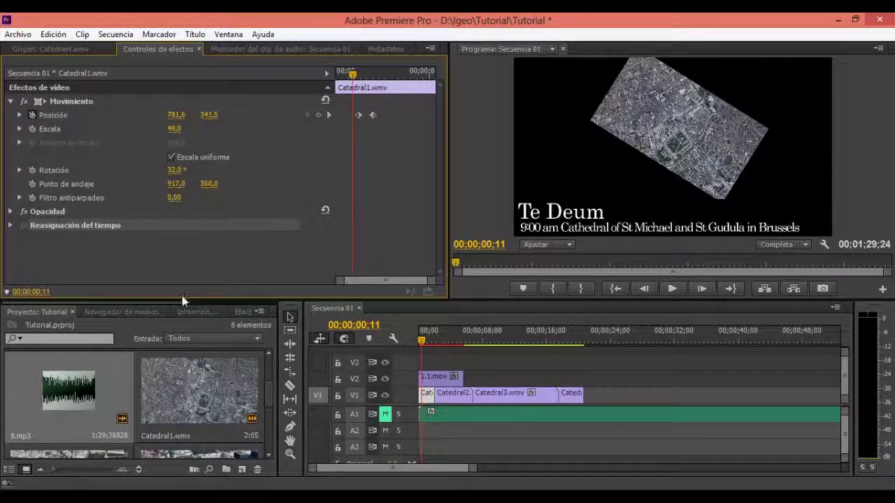
Step: Apply Desenfoque gaussiano from Video Effects > Desenfocar y enfocar to Catedral1.wmv with blurriness 3.0
{"action": "left_click_drag", "start_coordinate": [174, 303], "coordinate": [241, 305]}
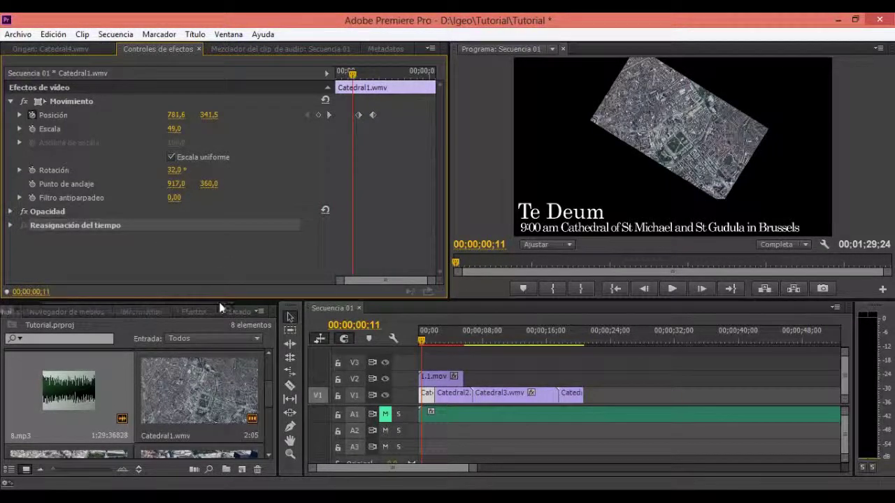
{"action": "left_click", "coordinate": [161, 313]}
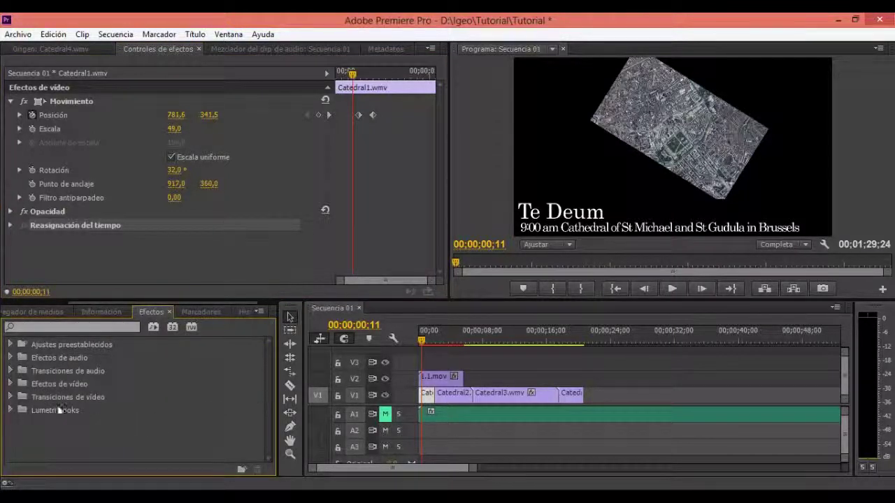
{"action": "left_click", "coordinate": [11, 384]}
{"action": "left_click_drag", "start_coordinate": [270, 369], "coordinate": [271, 416]}
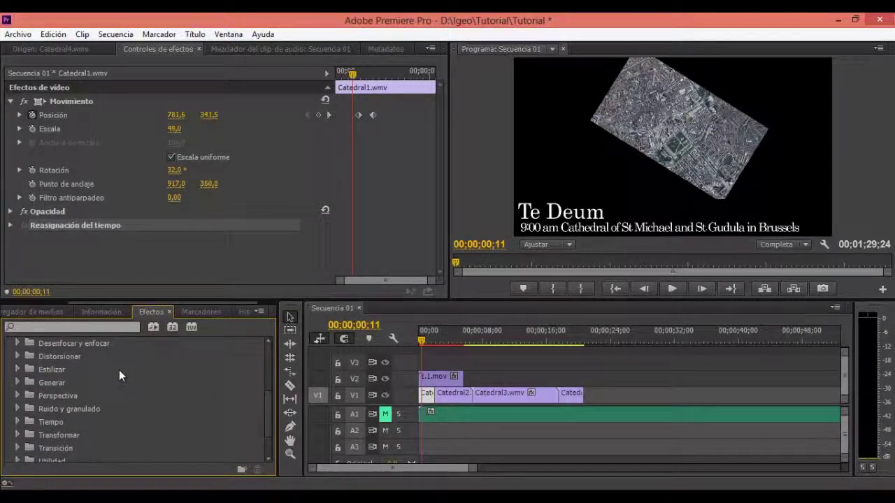
{"action": "left_click", "coordinate": [19, 342]}
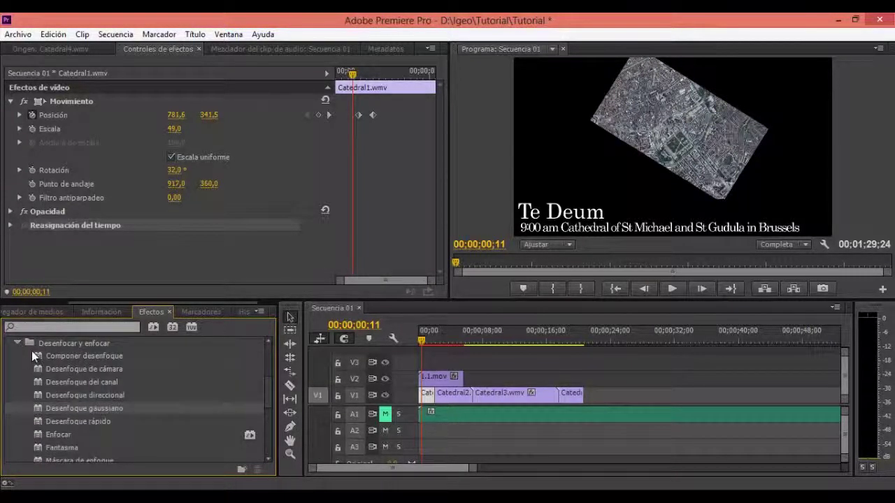
{"action": "left_click_drag", "start_coordinate": [63, 407], "coordinate": [207, 324]}
{"action": "mouse_move", "coordinate": [206, 323]}
{"action": "left_mouse_down"}
{"action": "mouse_move", "coordinate": [207, 266]}
{"action": "mouse_move", "coordinate": [245, 262]}
{"action": "mouse_move", "coordinate": [185, 260]}
{"action": "left_mouse_up"}
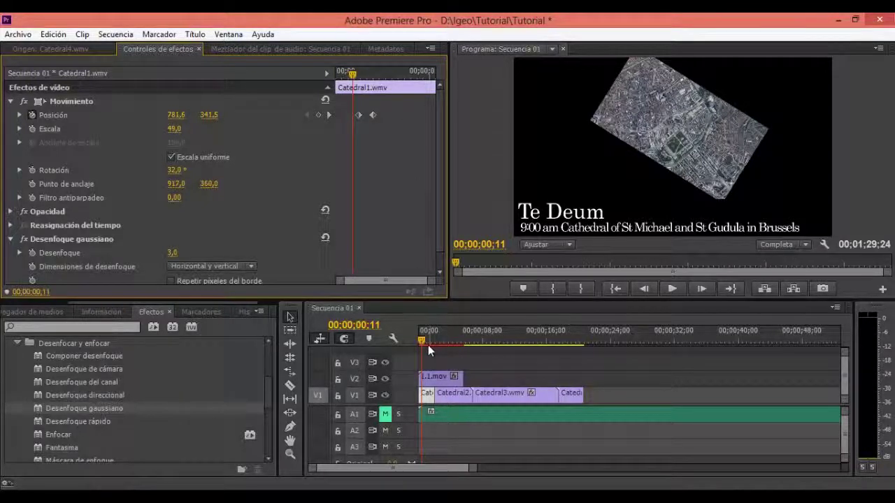
Step: Click empty timeline space to deselect Catedral1.wmv
{"action": "left_click", "coordinate": [478, 363]}
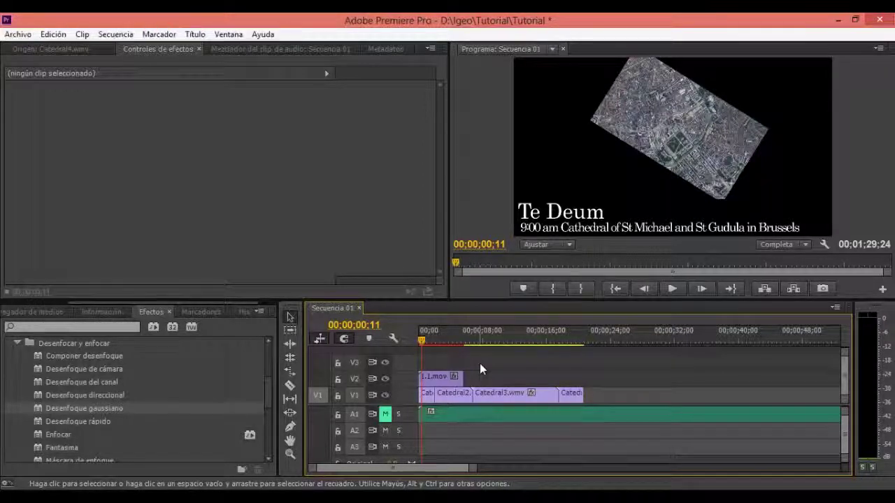
Step: Render a preview of the sequence and review its first few seconds
{"action": "key", "text": "Return"}
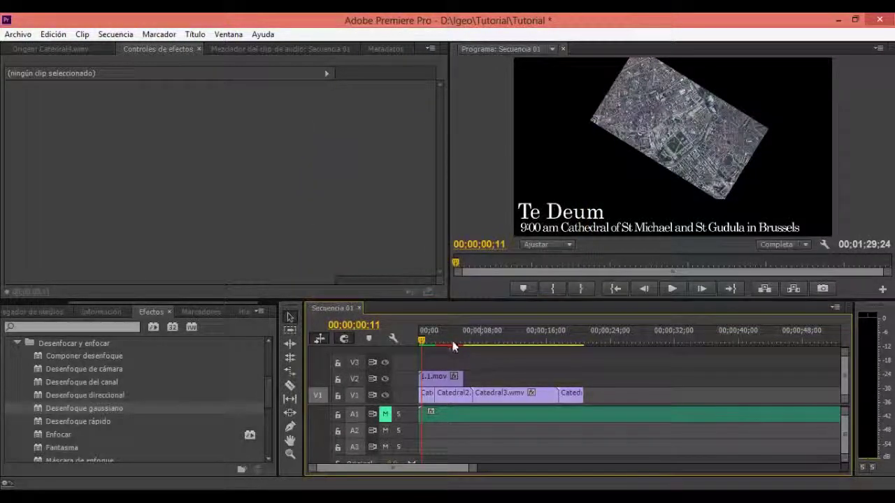
{"action": "left_click", "coordinate": [450, 338]}
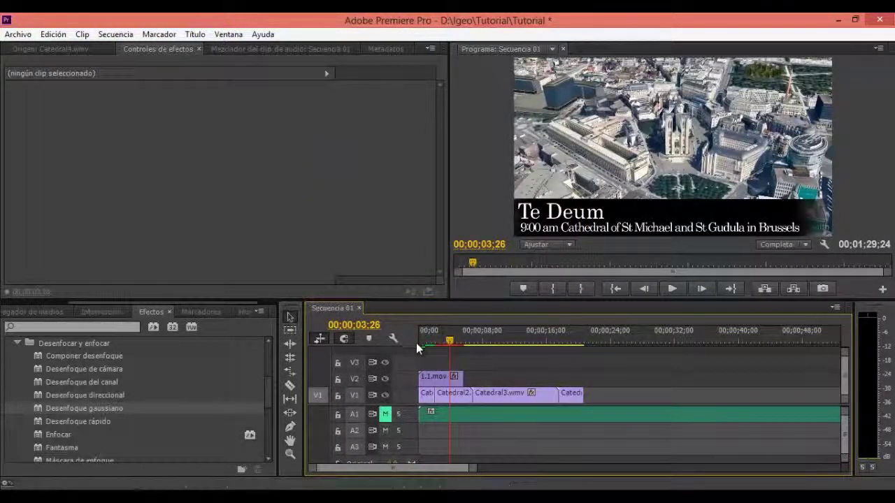
{"action": "key", "text": "j"}
{"action": "key", "text": "j"}
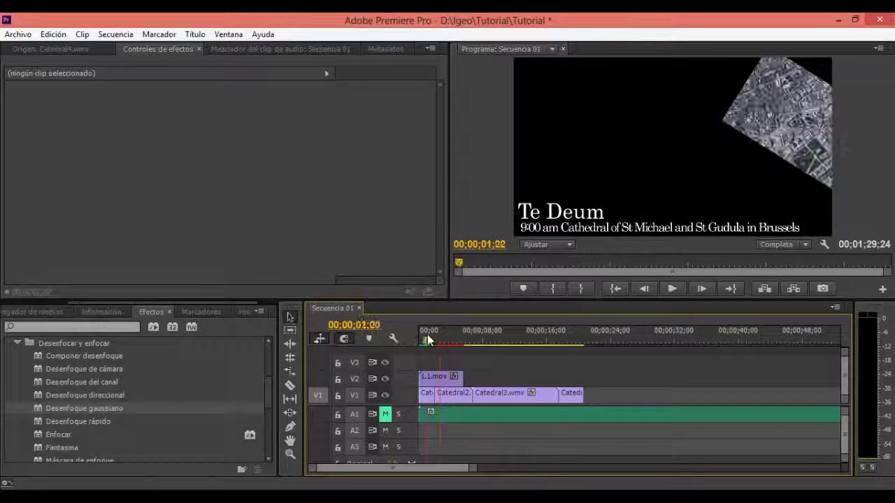
Step: Mark In at 00;00;02;02 and Out at 00;00;05;17, then render and play that range
{"action": "left_click_drag", "start_coordinate": [430, 338], "coordinate": [436, 334]}
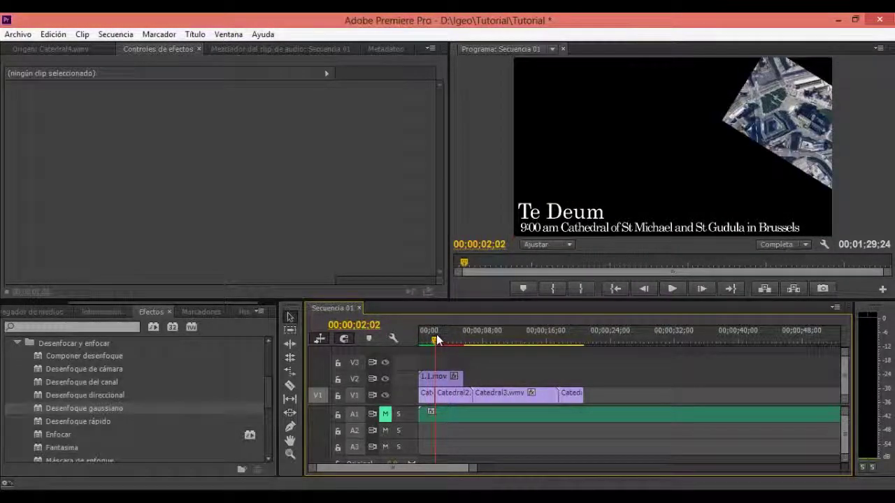
{"action": "left_click", "coordinate": [556, 290]}
{"action": "left_click_drag", "start_coordinate": [453, 339], "coordinate": [464, 340]}
{"action": "left_click", "coordinate": [584, 290]}
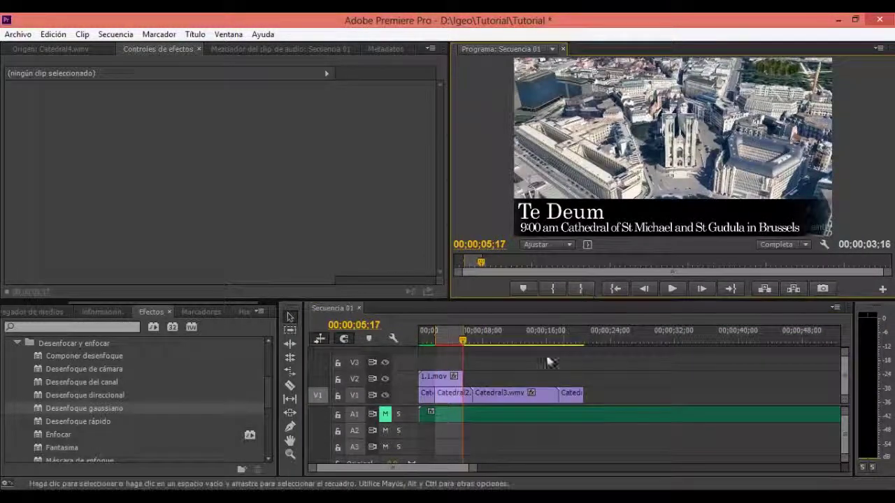
{"action": "key", "text": "Return"}
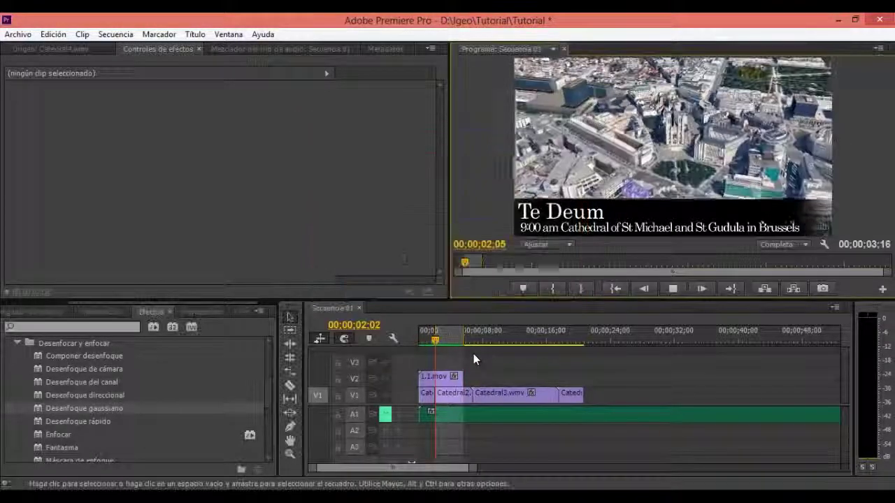
{"action": "left_click", "coordinate": [675, 289]}
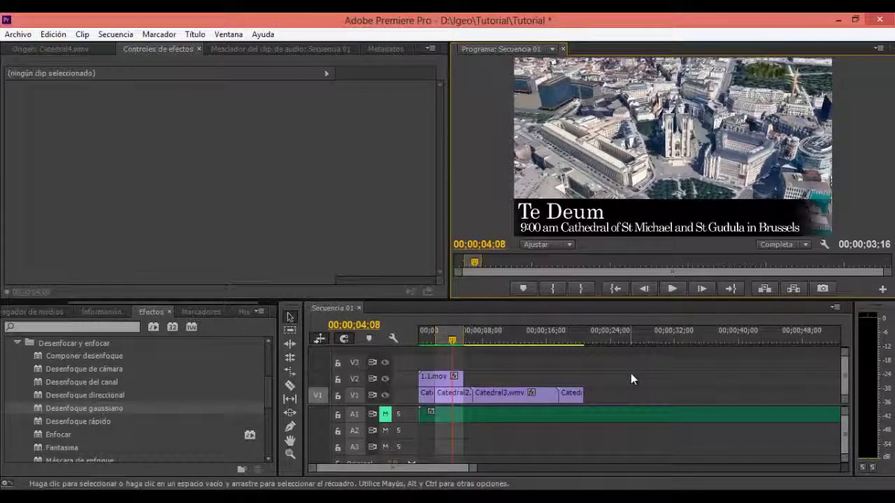